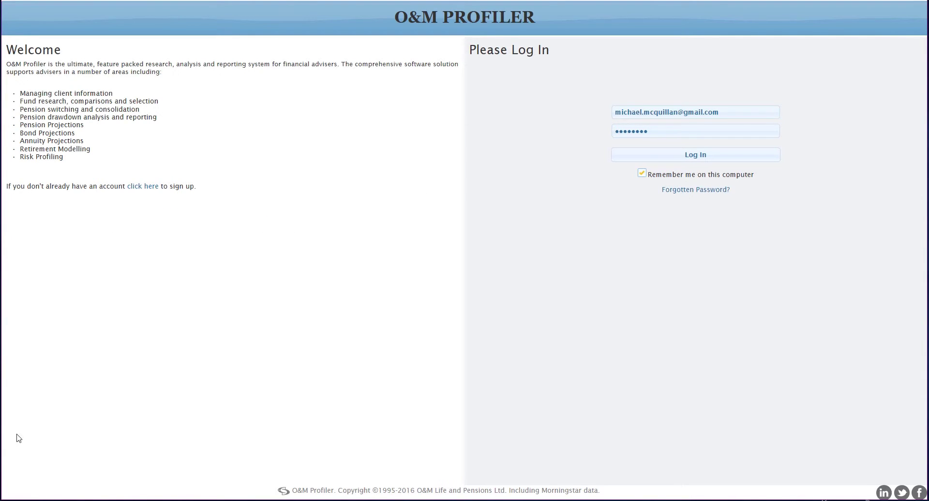
Enter the adviser account password and log in to O&M Profiler
click(652, 130)
click(703, 154)
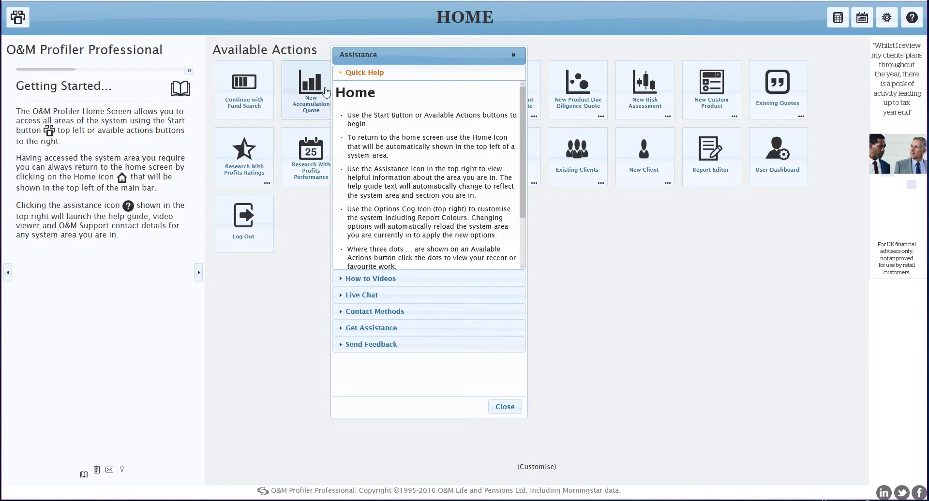
Browse the help's how-to video list, Live Chat form and support contact methods
scroll(379, 130, down, 2)
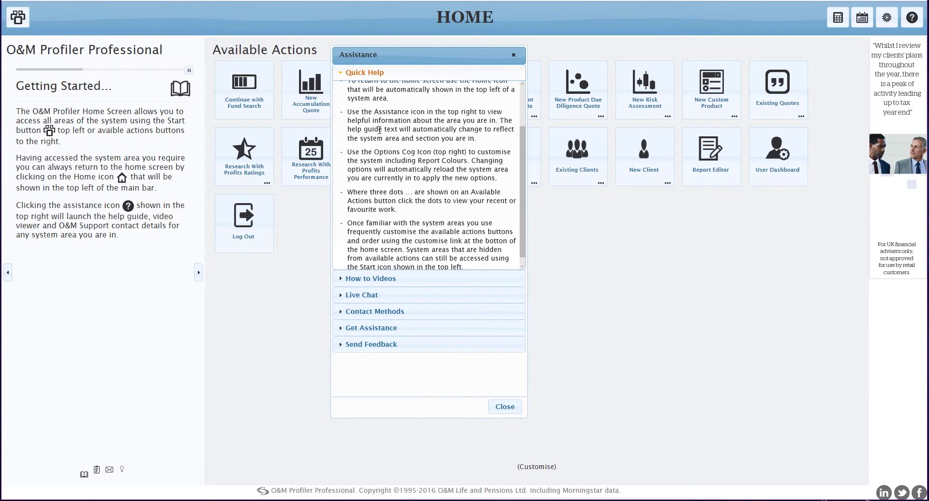
click(379, 281)
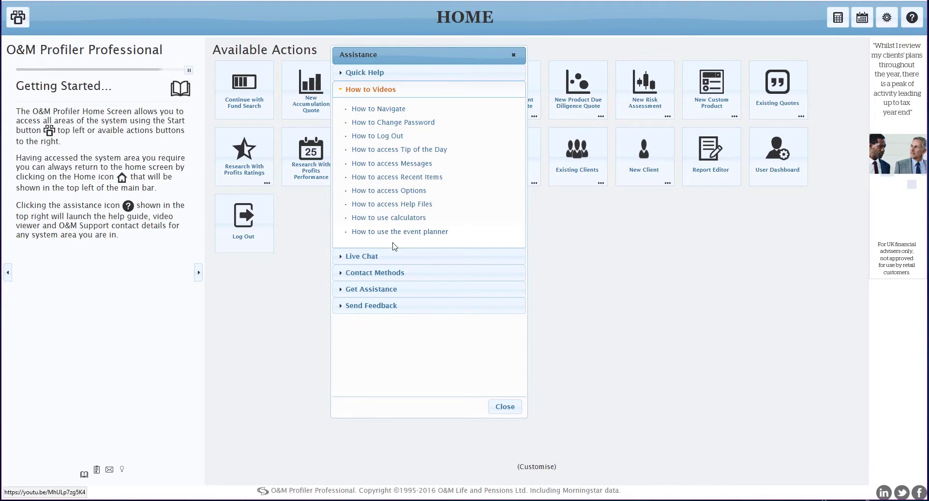
click(367, 259)
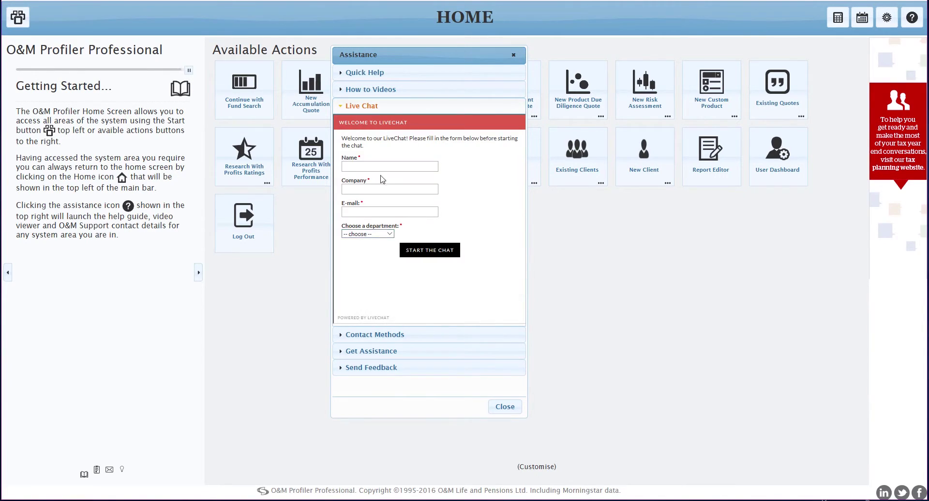
click(376, 334)
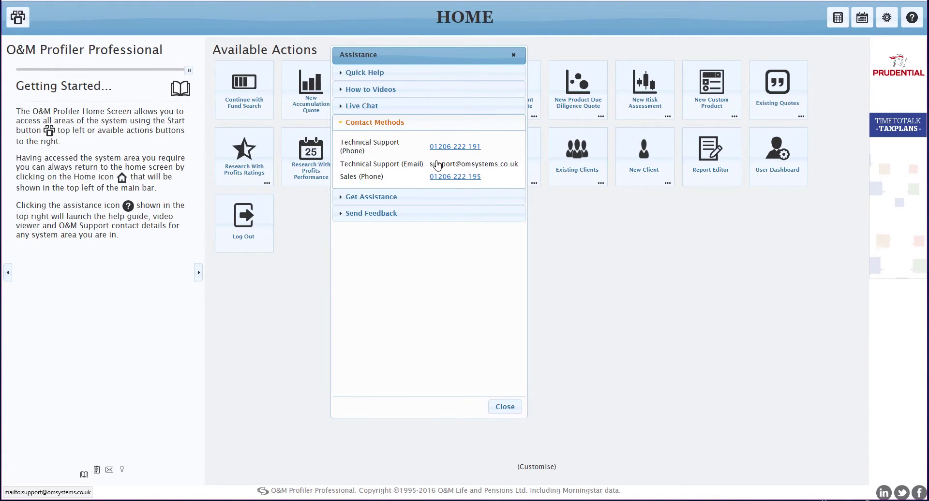
Review the remote assistance and feedback help sections, return to Quick Help, then close the help
click(377, 203)
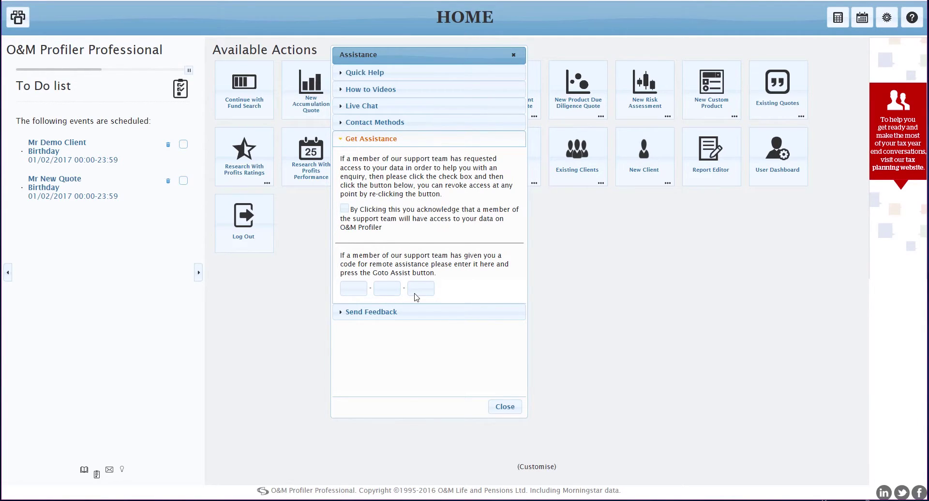
click(385, 312)
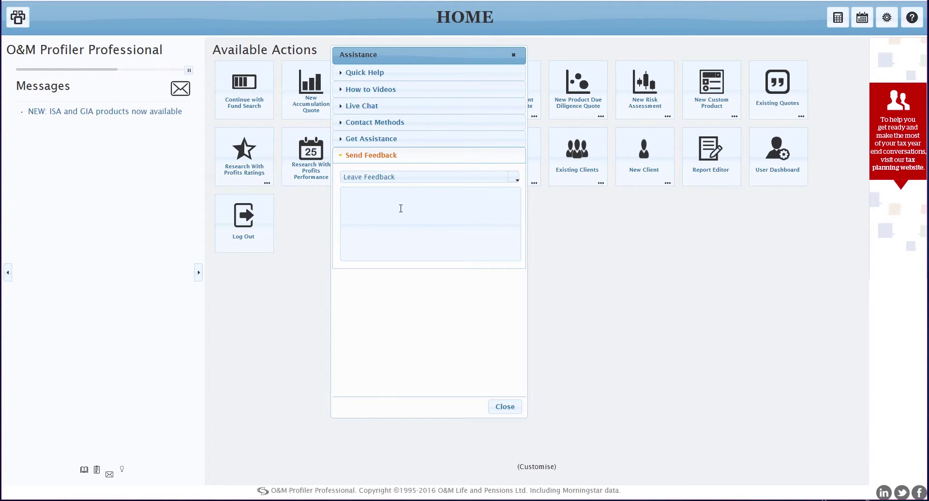
click(382, 72)
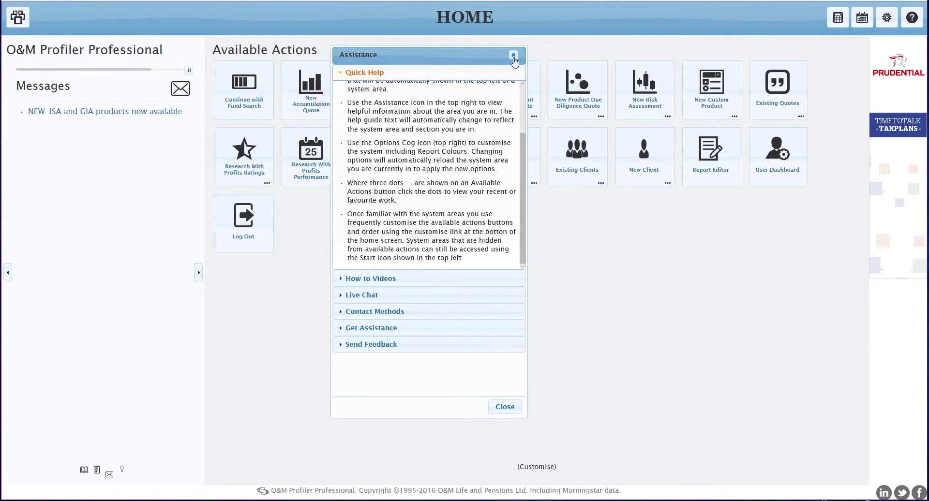
click(513, 55)
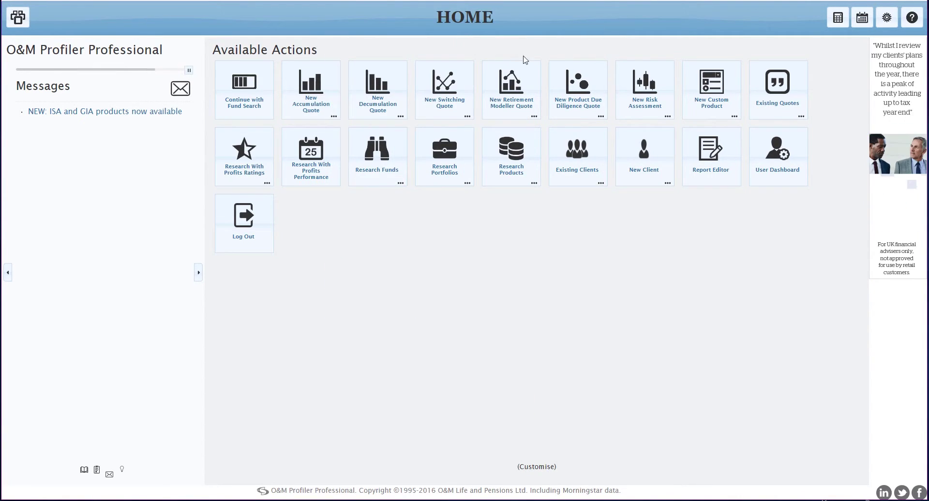
Reopen and close the Assistance help, then start a new switching quote
click(913, 18)
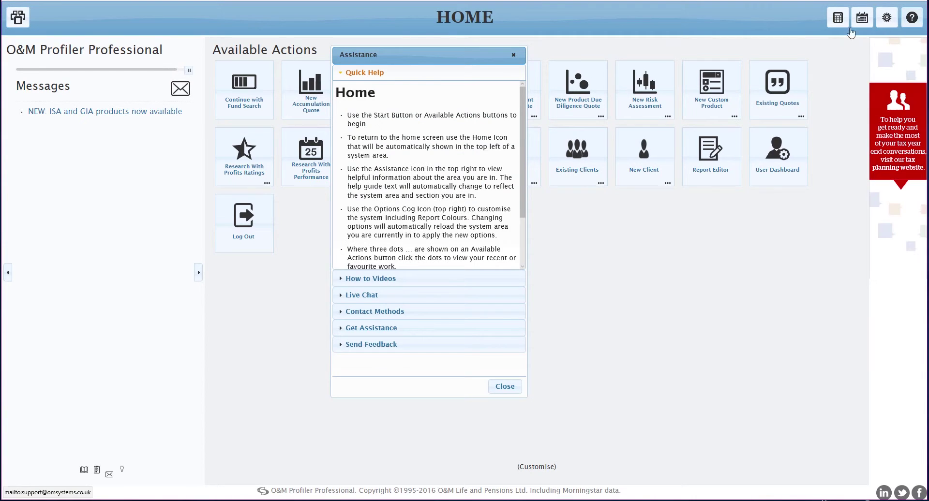
click(513, 56)
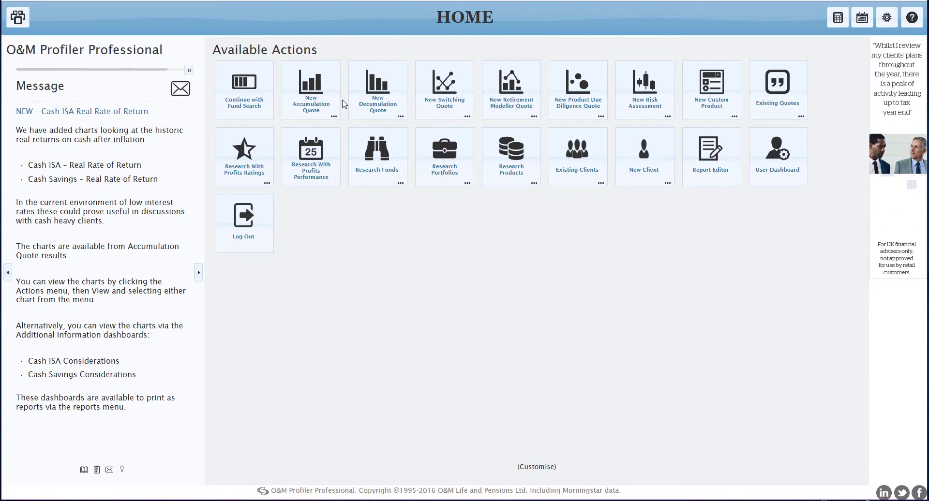
click(444, 94)
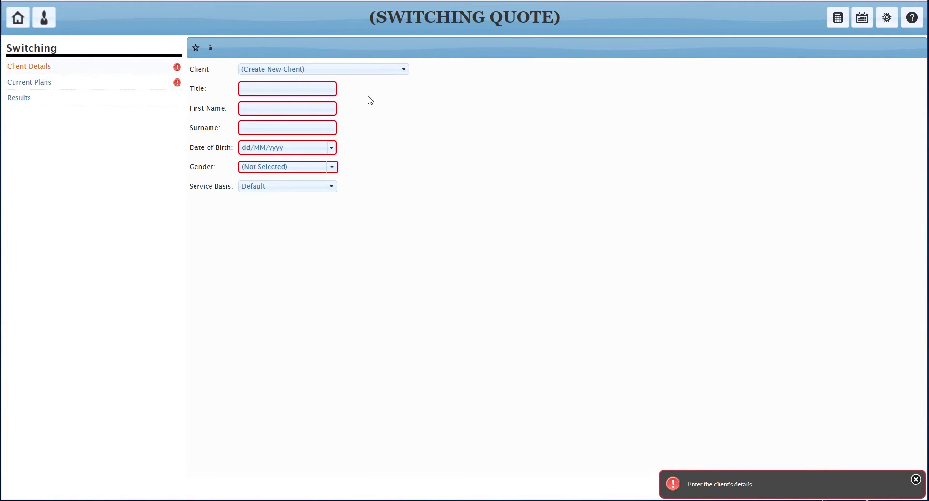
Leave the quote's Client selection on (Create New Client)
click(403, 70)
click(404, 76)
From the Home screen, read and dismiss the Switching Additional Information dashboard announcement
click(18, 18)
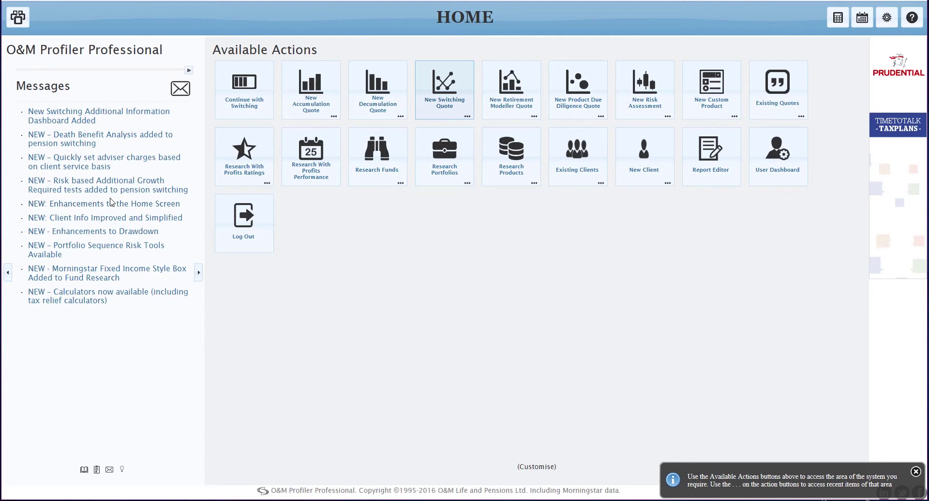
click(83, 117)
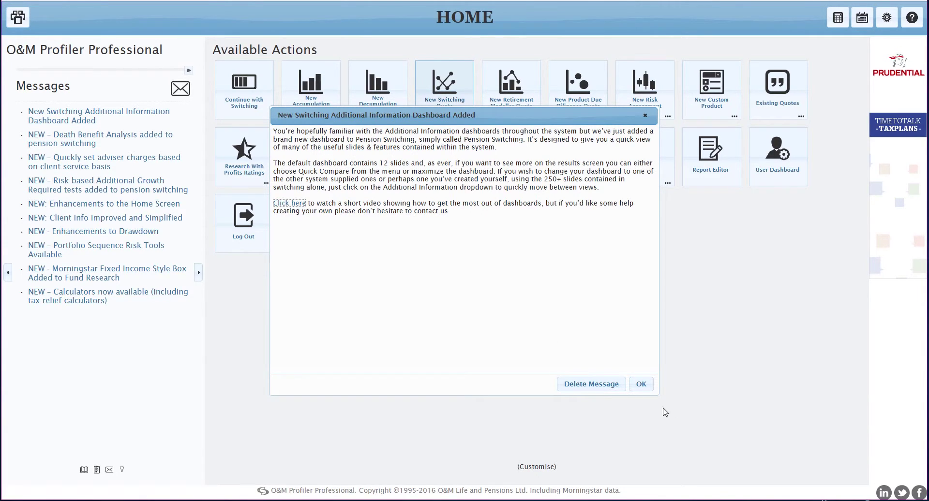
click(640, 384)
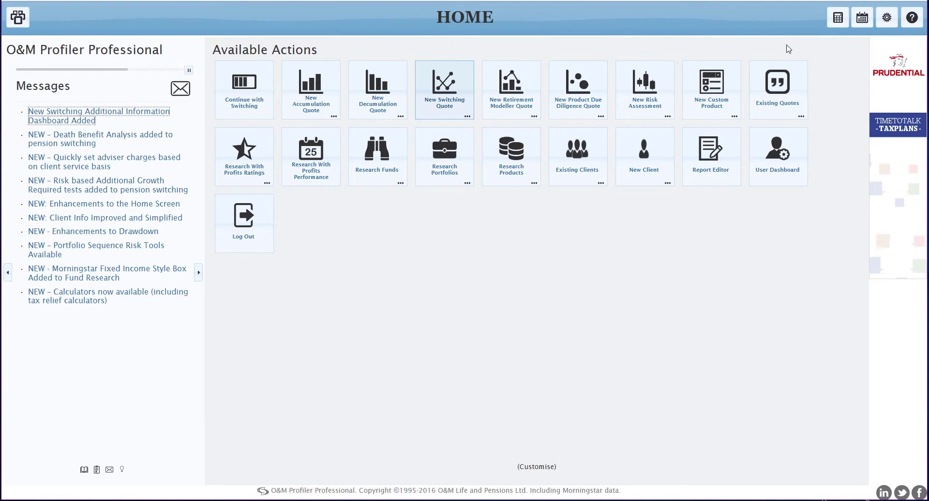
click(888, 20)
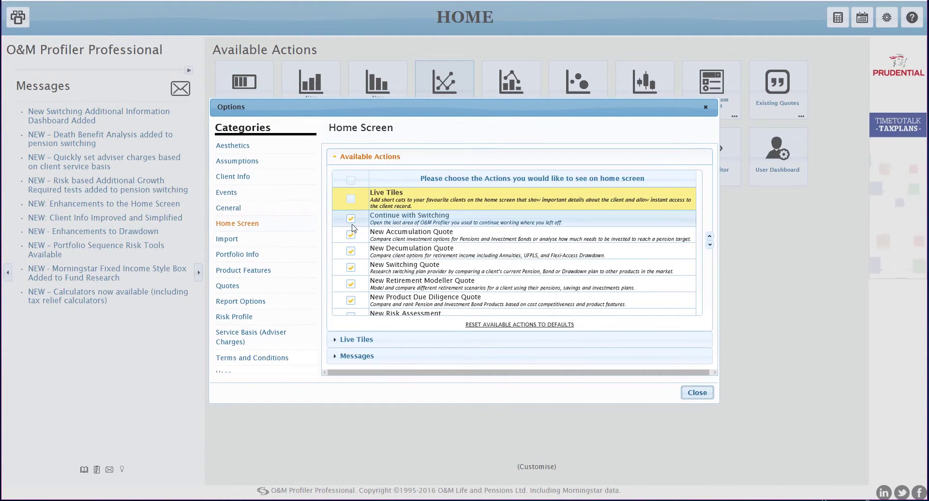
View the General options, then the Aesthetics options with the eight System themes
click(227, 209)
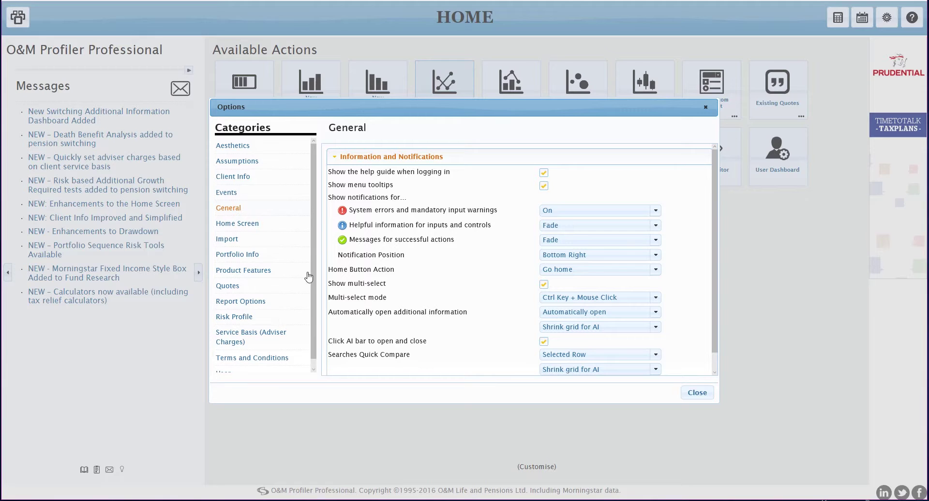
click(235, 147)
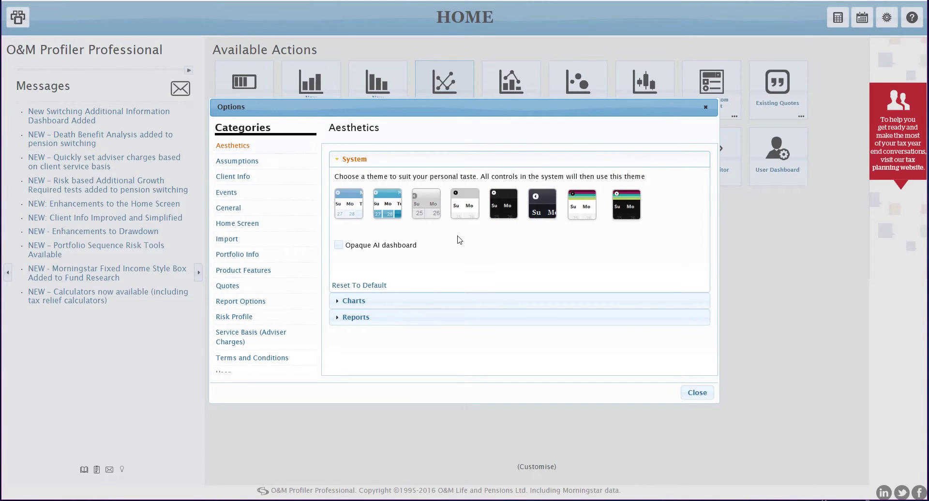
Check the report sidebar colours, then show the Service Basis (Adviser Charges) options
click(358, 318)
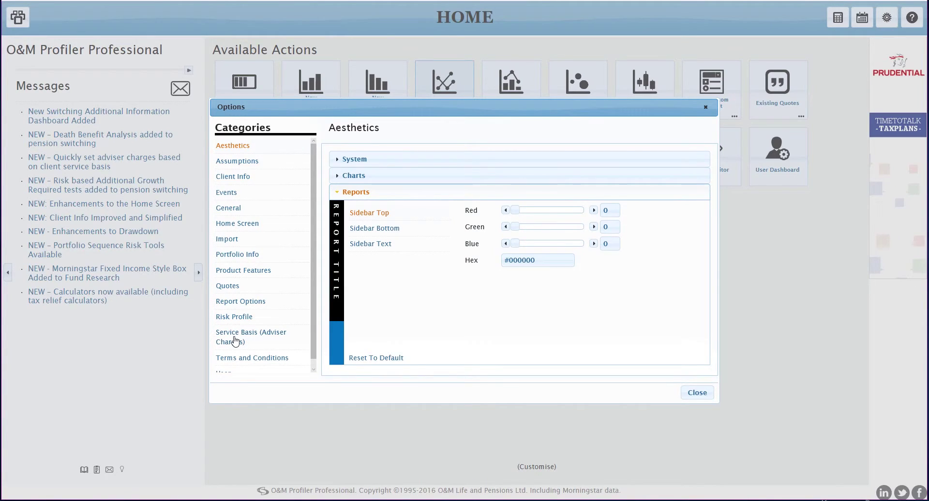
click(235, 342)
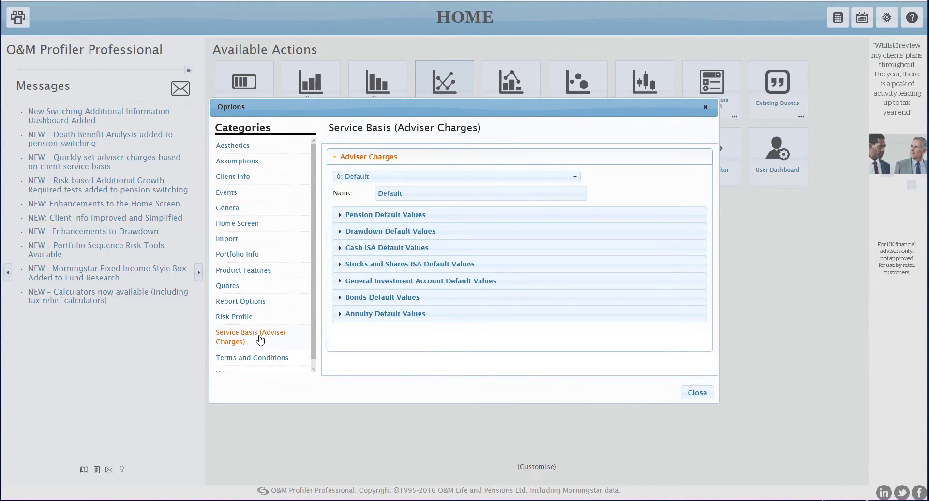
Keep the 0: Default charge basis and review its pension charges (1.00% initial, 0.50 ongoing)
click(576, 177)
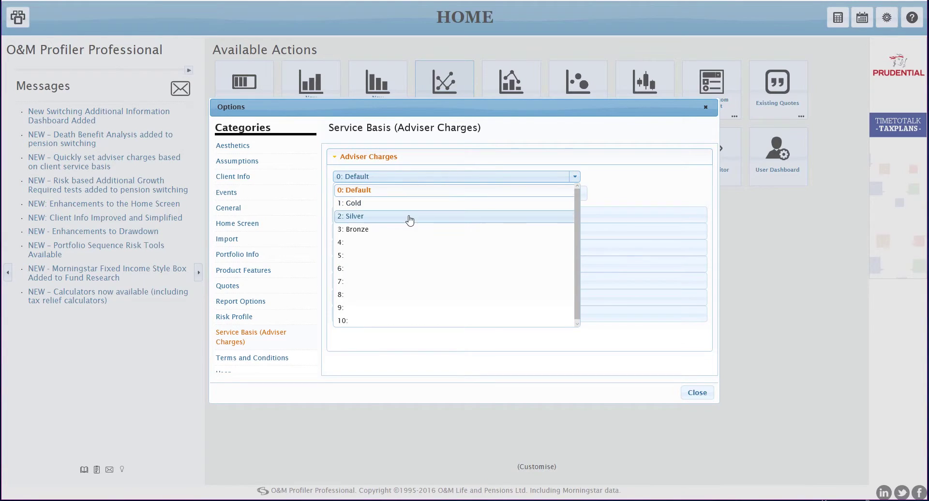
click(420, 192)
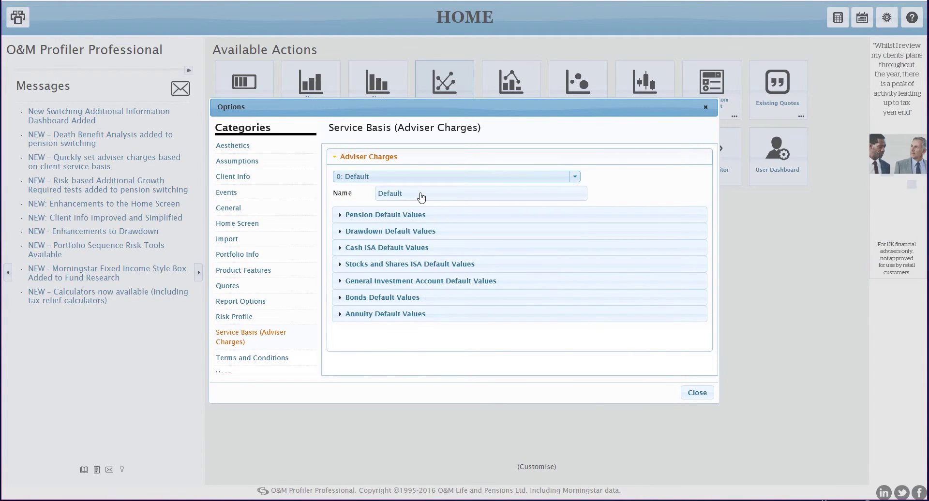
click(410, 220)
scroll(423, 254, down, 1)
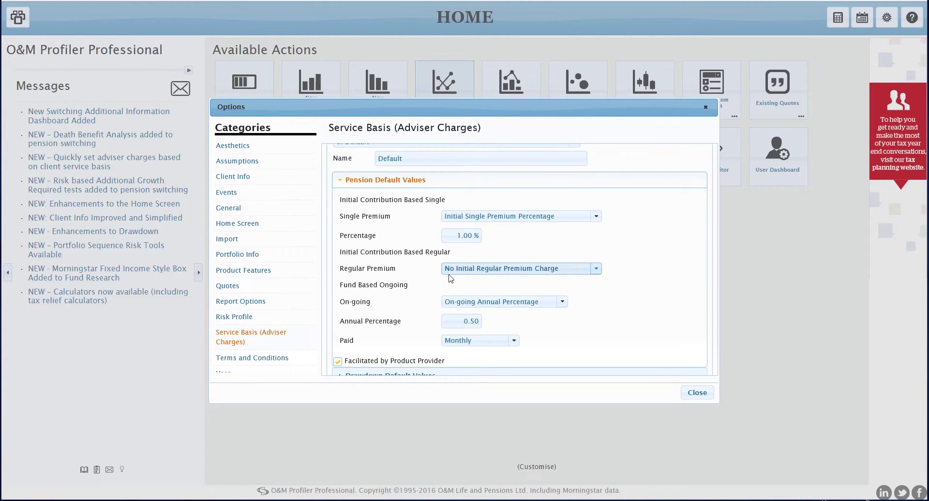
click(353, 180)
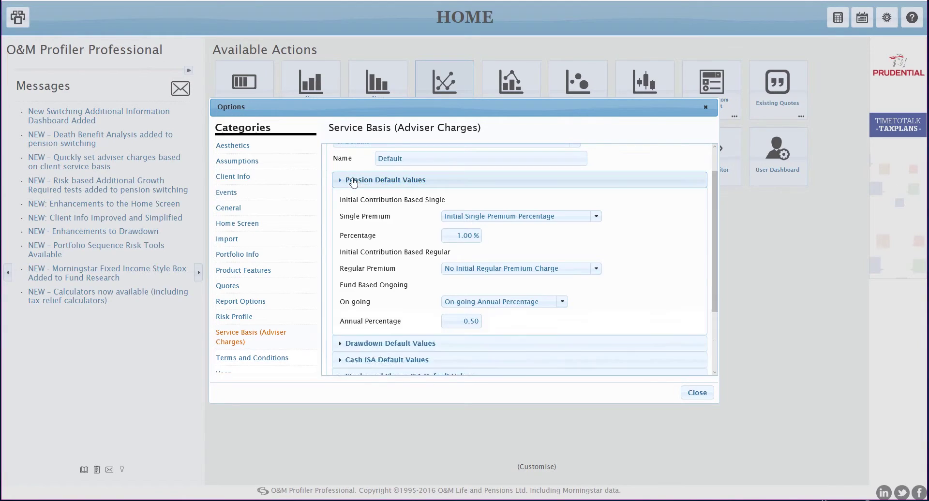
Close the Options window and view the recent switching quotes on the Home screen
click(697, 392)
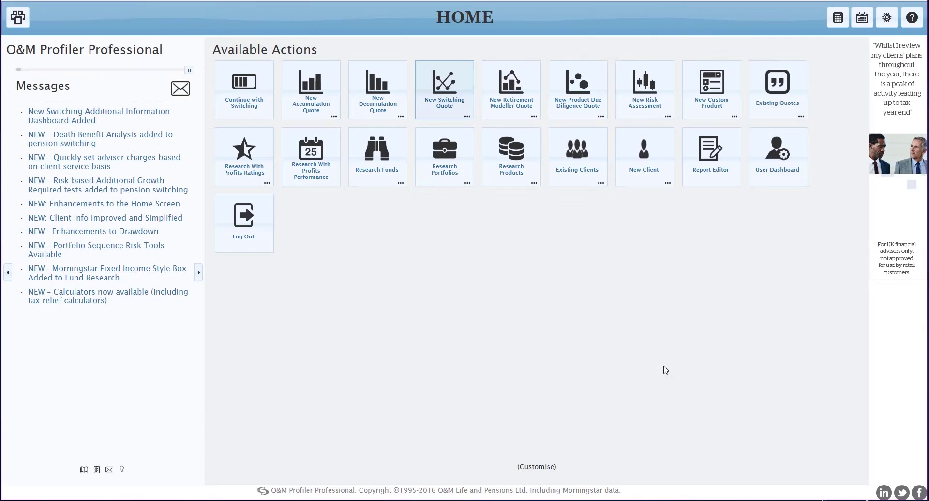
click(468, 117)
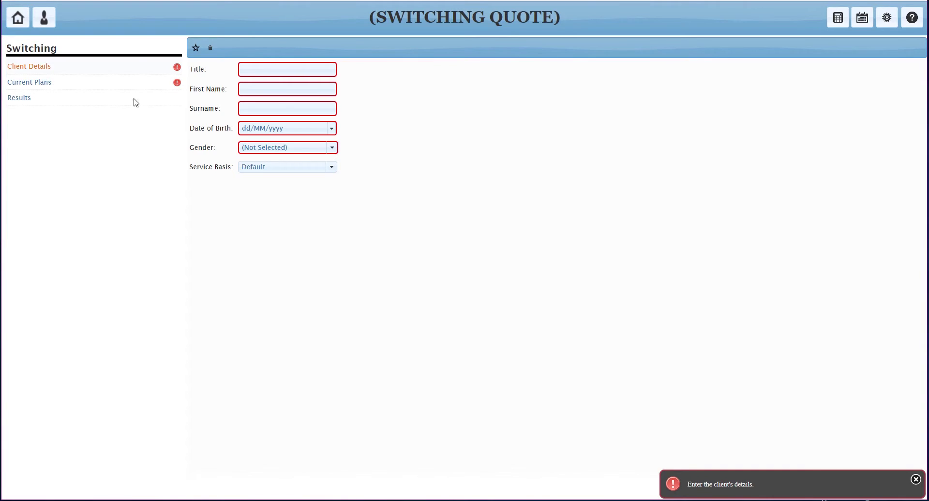
Enter title Mr, the client's first name and surname, and date of birth 01/01/1982
mouse_move(178, 73)
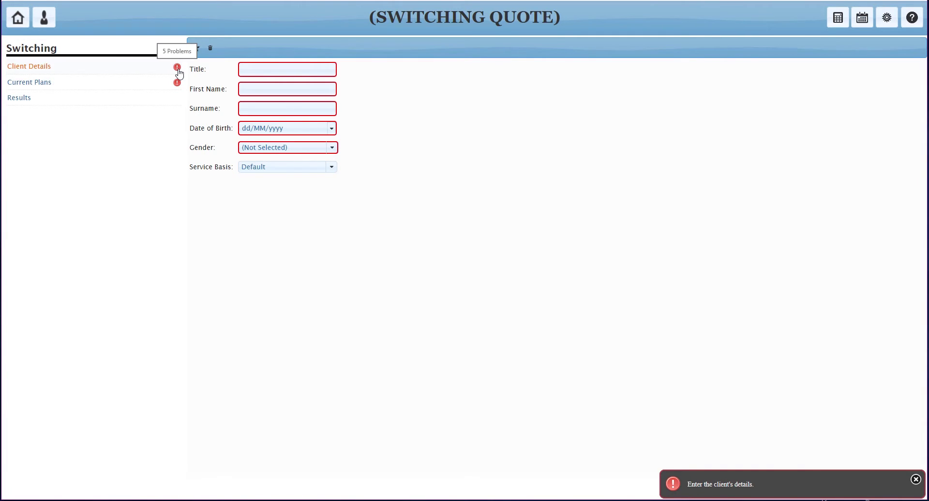
click(261, 70)
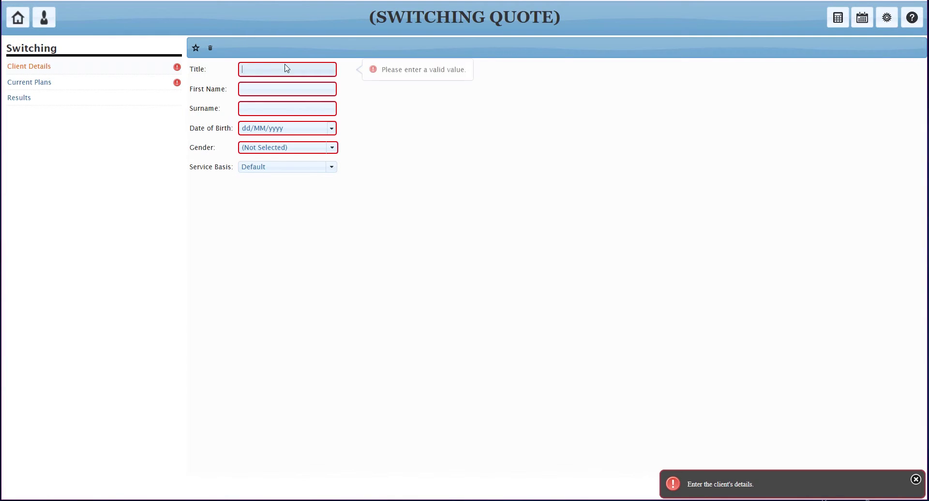
text(Mr)
key(Tab)
key(Tab)
key(Tab)
text(01011982)
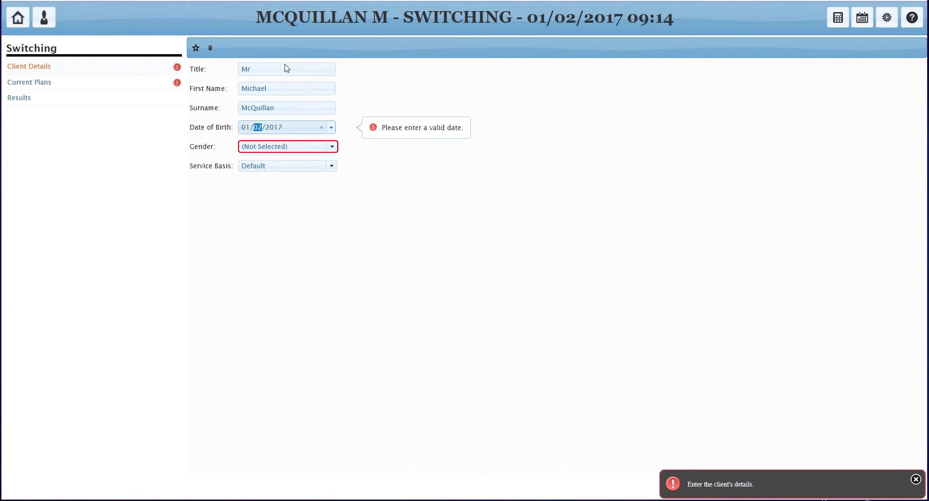
Set the client's gender to Male and move to the Current Plans section
key(Tab)
key(alt+Down)
key(Down)
key(Tab)
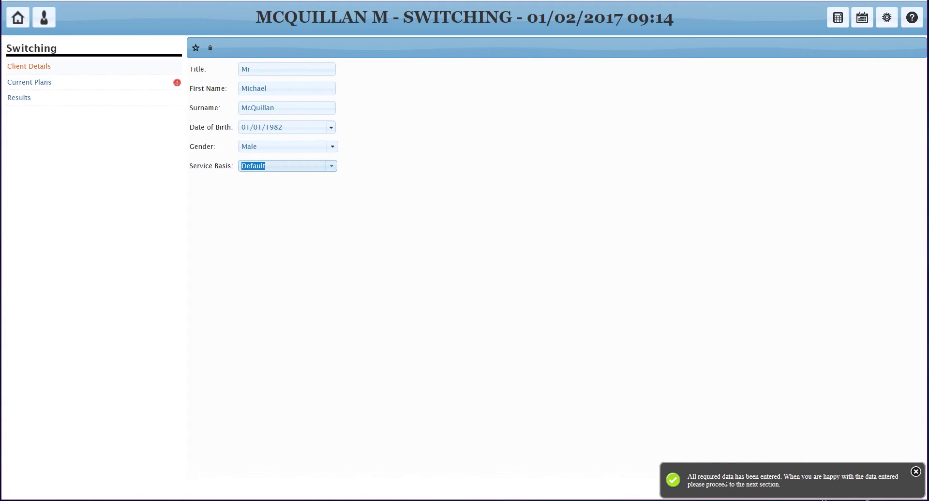
click(32, 86)
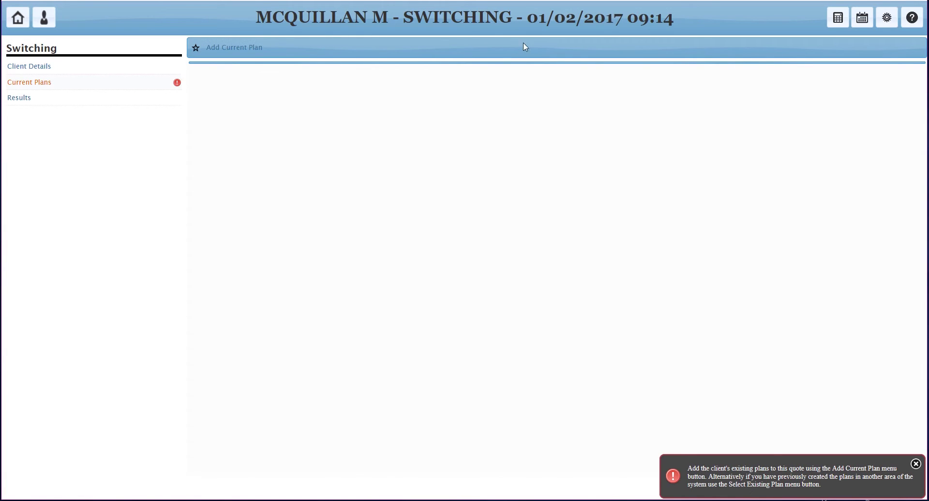
Add a new current plan to the switching quote, then return to the Home screen
click(230, 49)
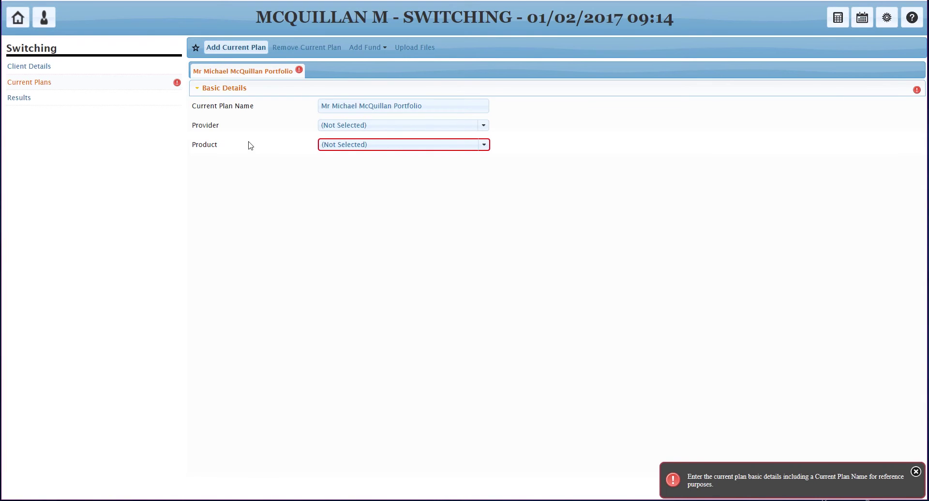
click(17, 25)
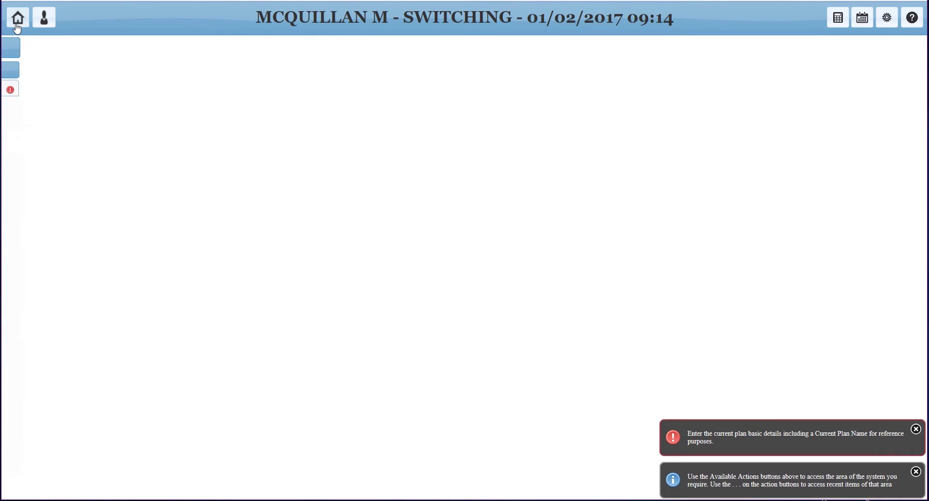